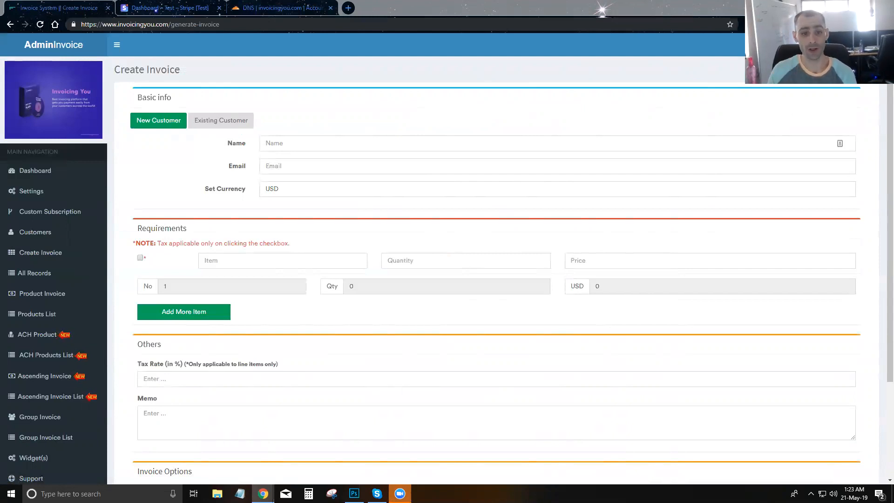
- Enter the new customer's full name and e-mail address on the invoice form
{"action": "left_click", "coordinate": [319, 142]}
{"action": "left_click", "coordinate": [316, 167]}
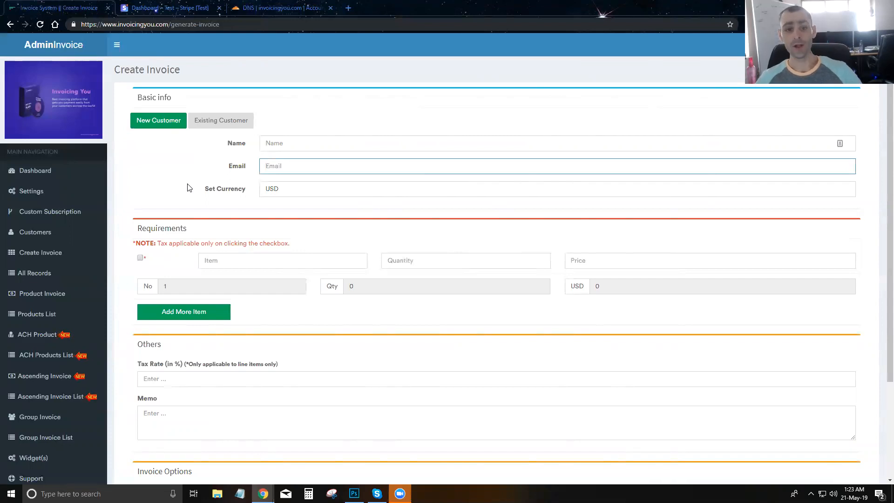
{"action": "left_click", "coordinate": [302, 138]}
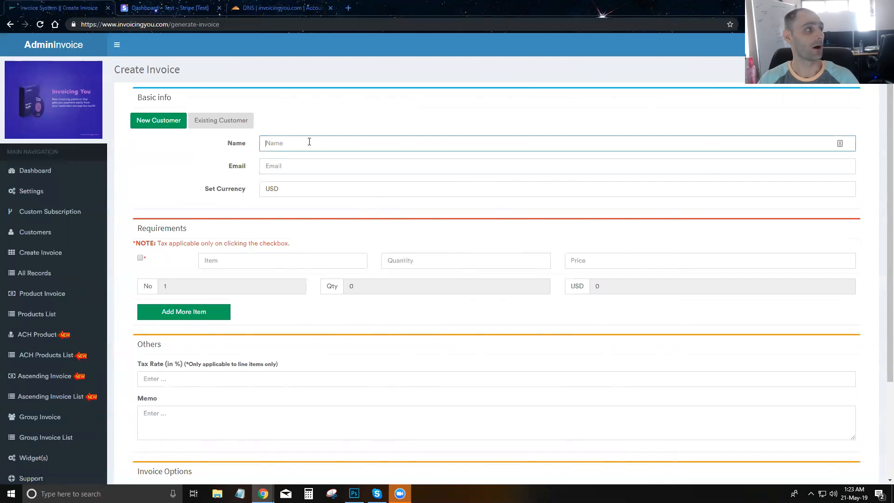
{"action": "type", "text": "J"}
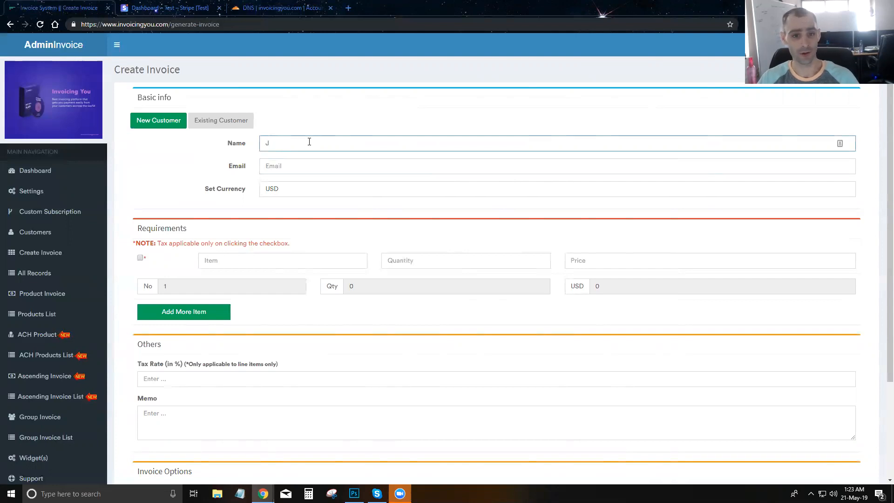
{"action": "type", "text": "ohn Doe"}
{"action": "key", "text": "Tab"}
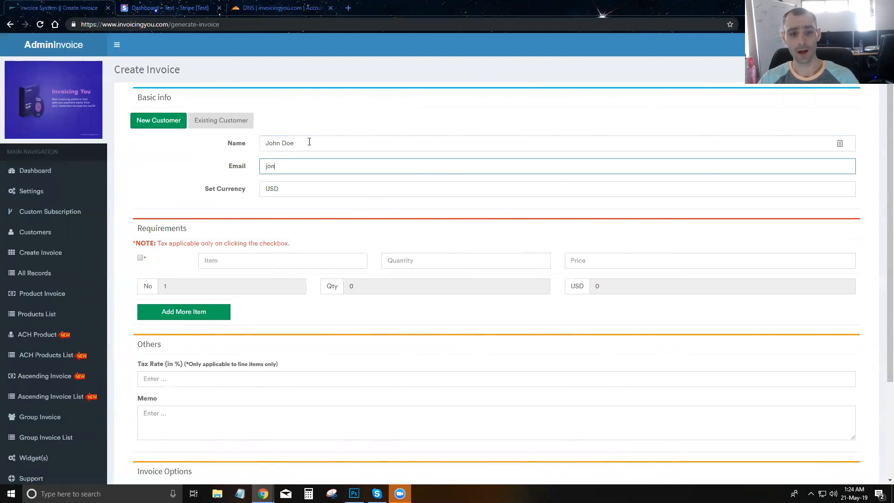
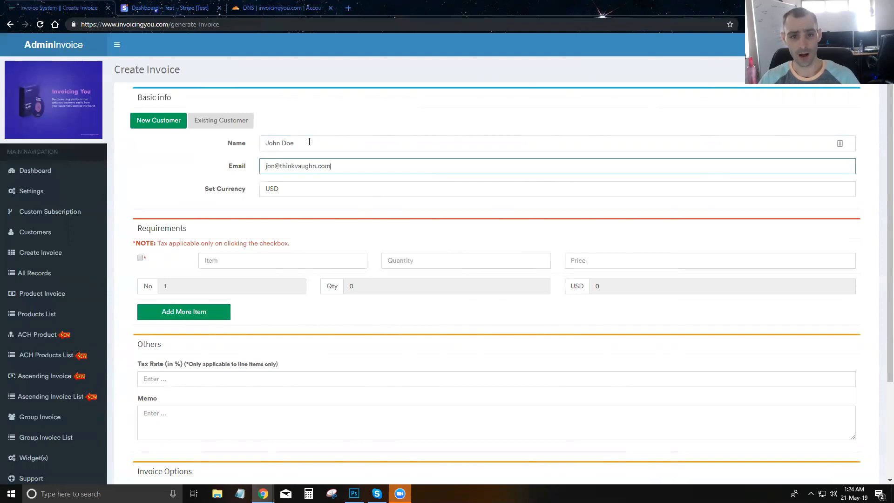
- Add the first line item 'Test' with quantity 1 and price 100
{"action": "left_click", "coordinate": [257, 265]}
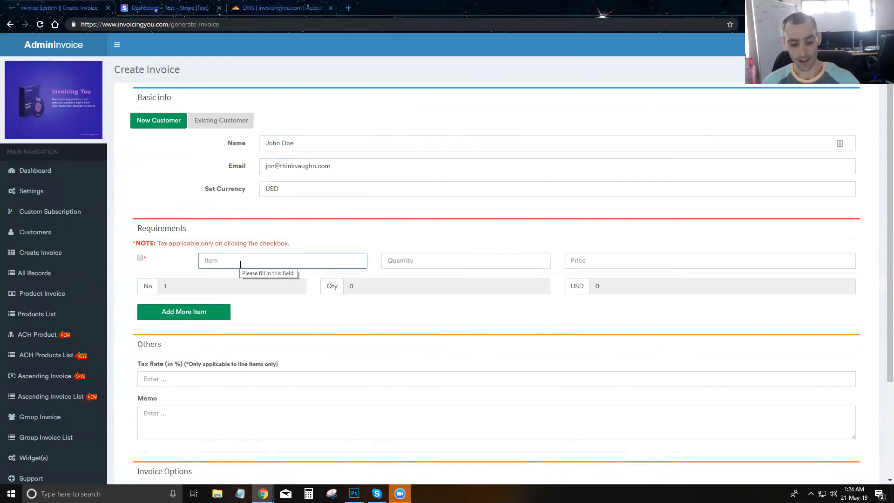
{"action": "type", "text": "Test"}
{"action": "key", "text": "Tab"}
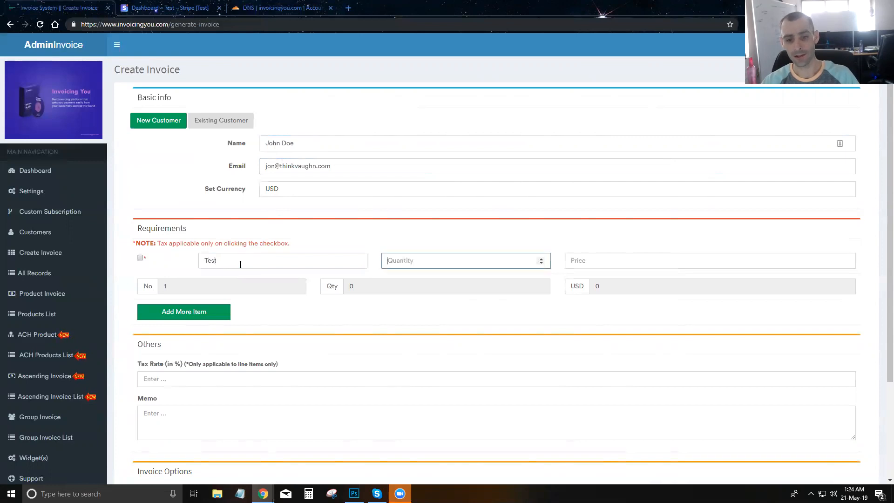
{"action": "type", "text": "1"}
{"action": "key", "text": "Tab"}
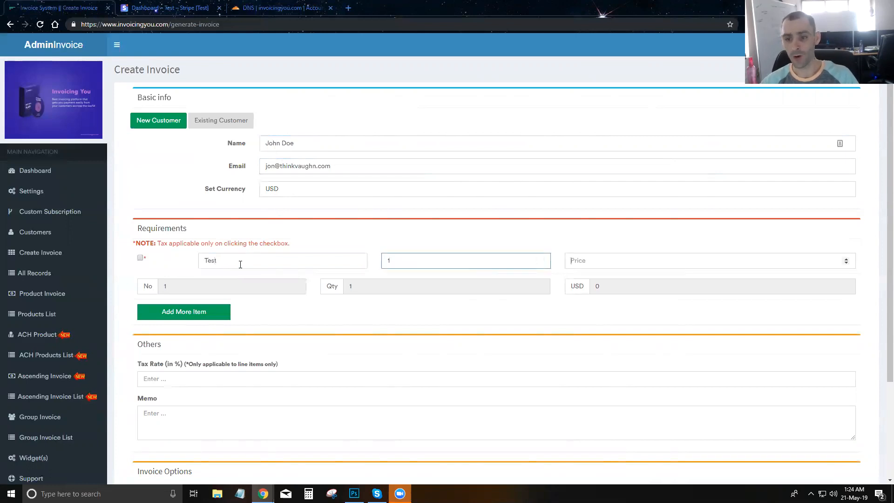
{"action": "type", "text": "100"}
{"action": "left_click", "coordinate": [582, 242]}
- Add a new row 'Test 2' with quantity 1 and price 50, making the total USD 150
{"action": "scroll", "coordinate": [279, 285], "scroll_direction": "down", "scroll_amount": 3}
{"action": "scroll", "coordinate": [273, 281], "scroll_direction": "up", "scroll_amount": 2}
{"action": "scroll", "coordinate": [186, 307], "scroll_direction": "down", "scroll_amount": 1}
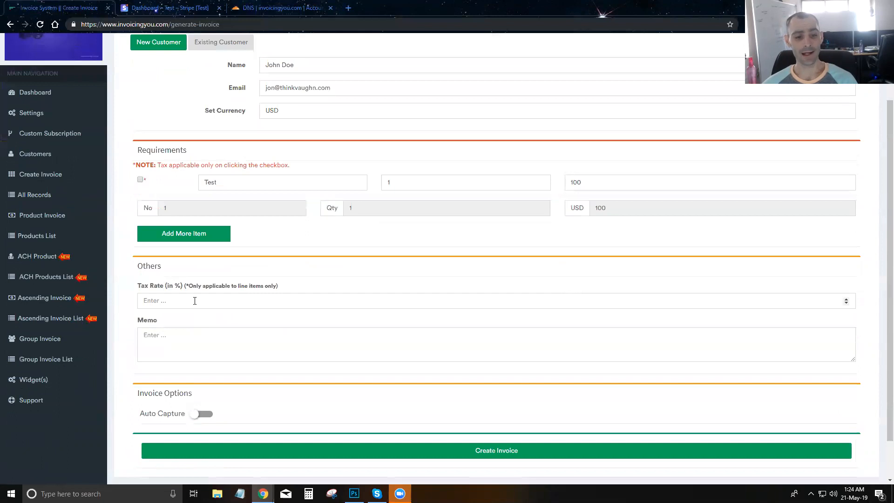
{"action": "scroll", "coordinate": [224, 298], "scroll_direction": "up", "scroll_amount": 1}
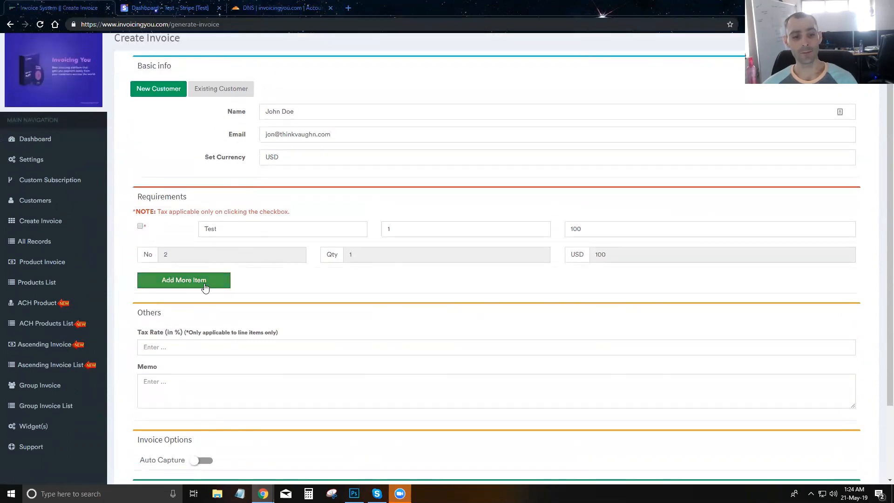
{"action": "left_click", "coordinate": [172, 281]}
{"action": "left_click", "coordinate": [239, 247]}
{"action": "type", "text": "Test 2"}
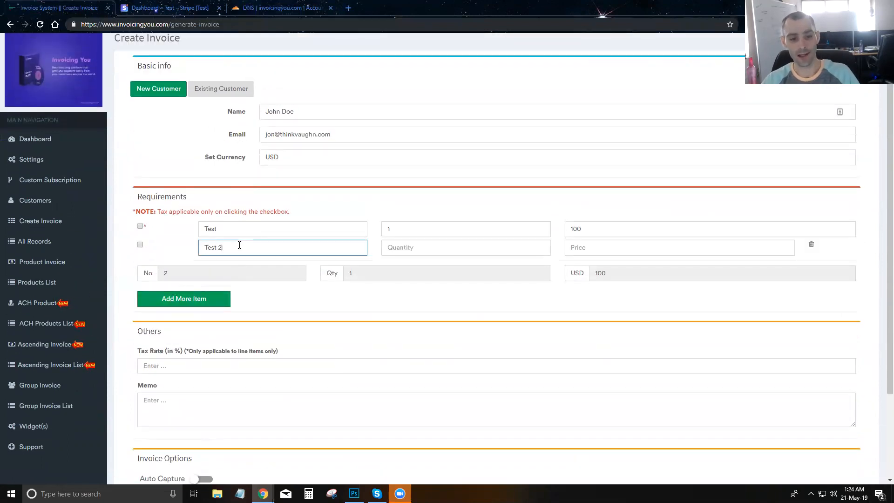
{"action": "key", "text": "Tab"}
{"action": "type", "text": "1"}
{"action": "key", "text": "Tab"}
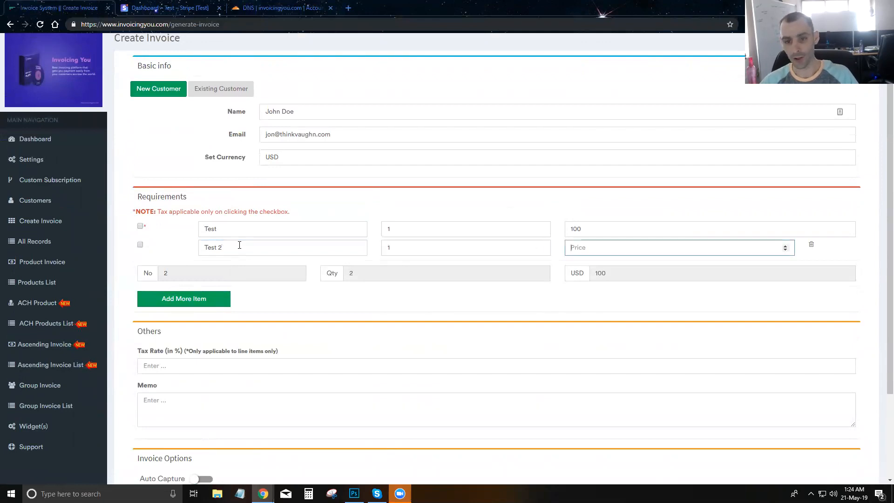
{"action": "type", "text": "50"}
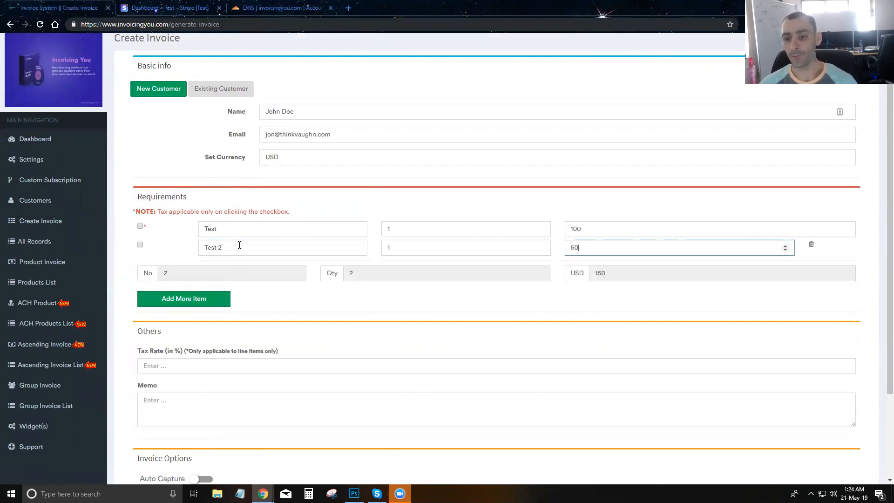
{"action": "left_click", "coordinate": [338, 310]}
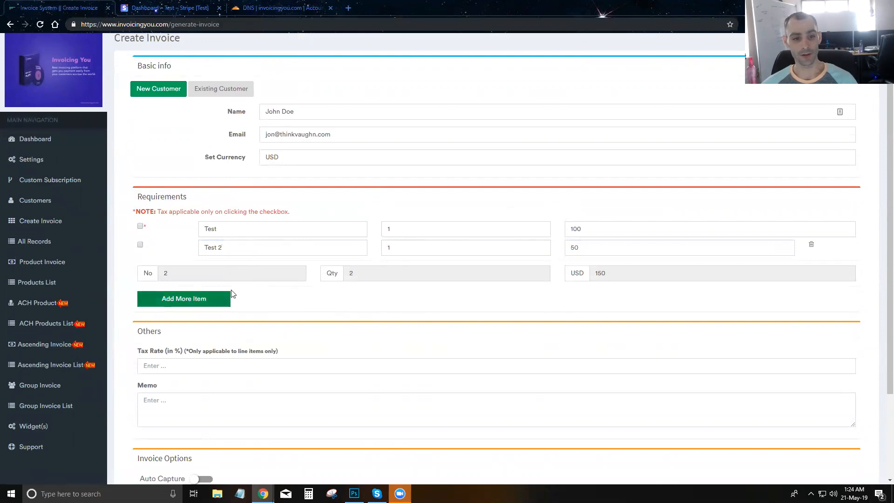
{"action": "scroll", "coordinate": [235, 294], "scroll_direction": "up", "scroll_amount": 2}
{"action": "scroll", "coordinate": [237, 297], "scroll_direction": "down", "scroll_amount": 4}
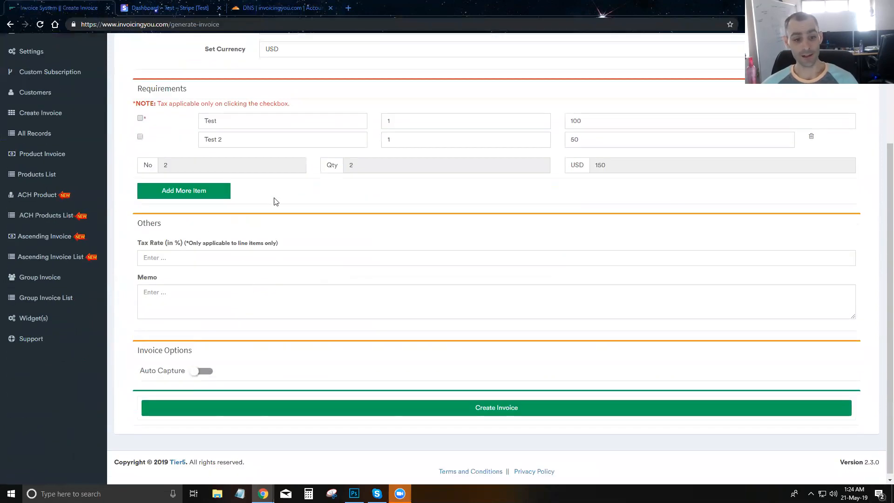
{"action": "scroll", "coordinate": [303, 230], "scroll_direction": "up", "scroll_amount": 1}
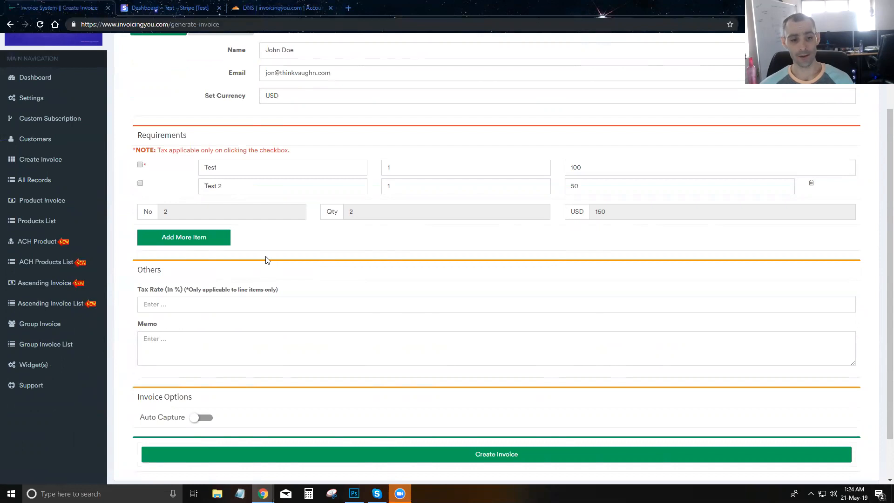
{"action": "scroll", "coordinate": [254, 260], "scroll_direction": "down", "scroll_amount": 1}
- Set the invoice tax rate to 7
{"action": "left_click", "coordinate": [242, 264]}
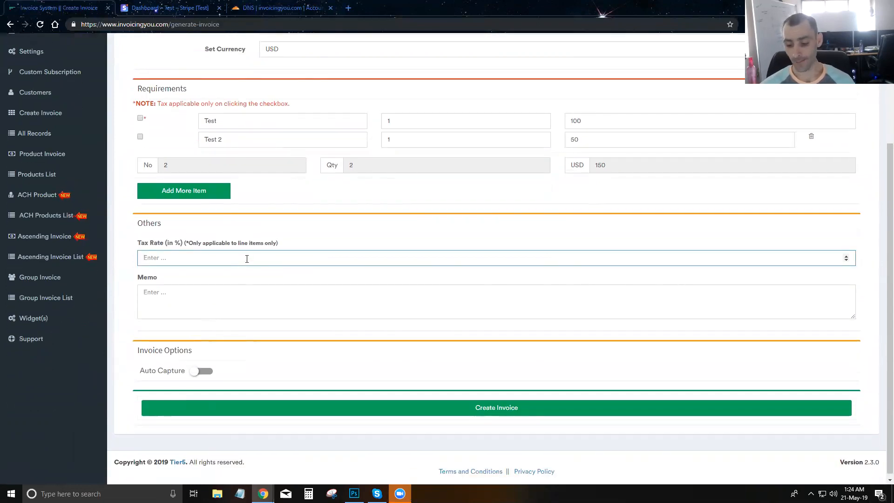
{"action": "type", "text": "7"}
{"action": "left_click", "coordinate": [224, 233]}
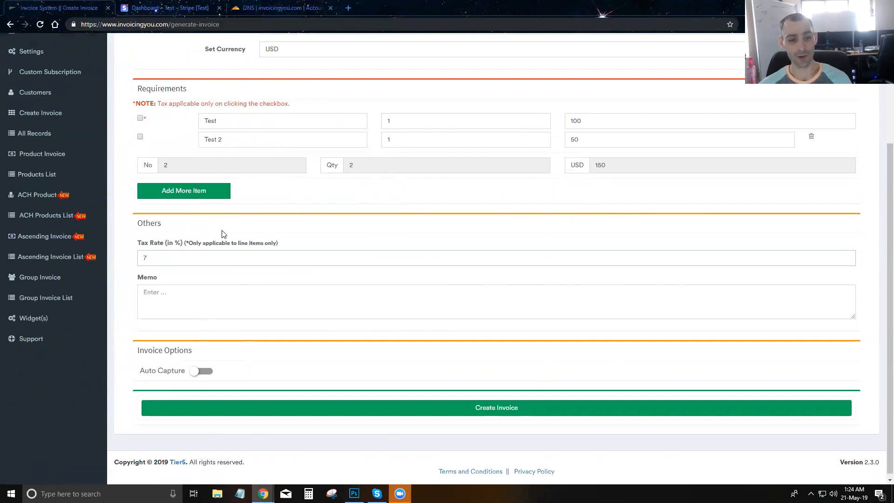
{"action": "double_click", "coordinate": [212, 257]}
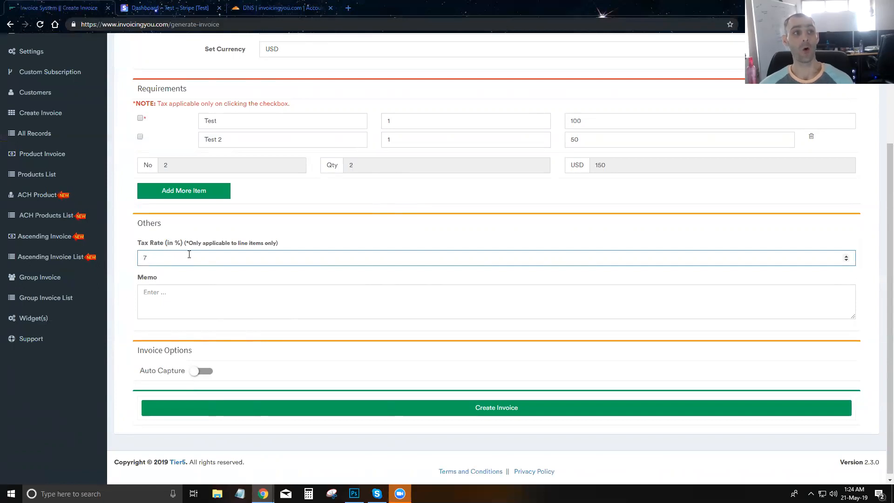
- Mark only the 'Test' item as taxable, leaving 'Test 2' untaxed
{"action": "left_click", "coordinate": [140, 119]}
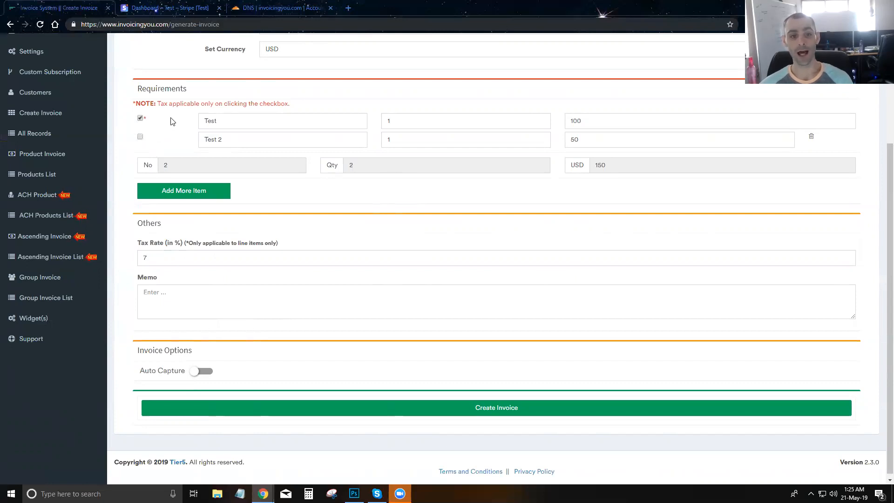
{"action": "left_click", "coordinate": [265, 124]}
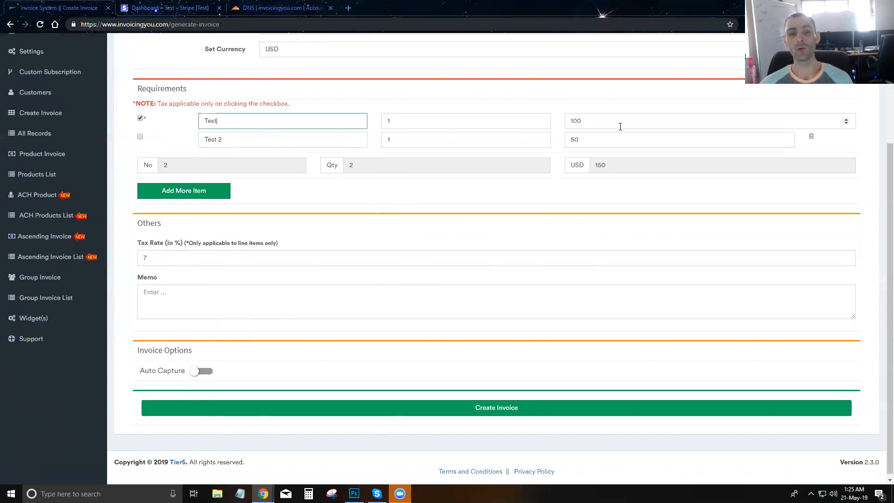
{"action": "left_click", "coordinate": [321, 144]}
{"action": "left_click", "coordinate": [423, 146]}
{"action": "left_click", "coordinate": [595, 139]}
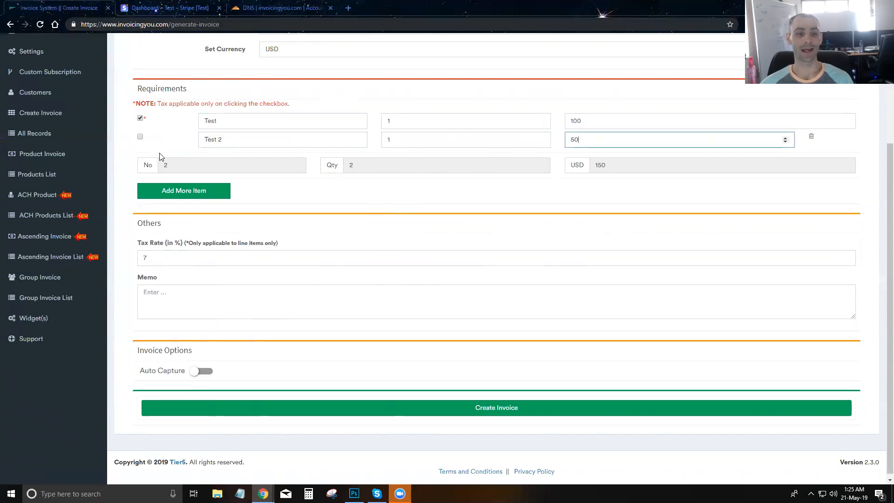
{"action": "left_click", "coordinate": [141, 137]}
{"action": "left_click", "coordinate": [140, 137]}
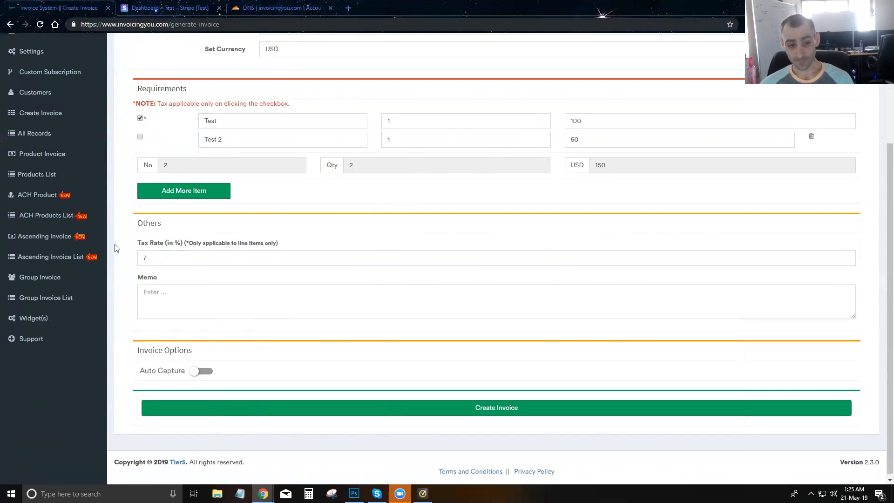
{"action": "scroll", "coordinate": [170, 278], "scroll_direction": "down", "scroll_amount": 1}
- Write the memo 'This invoice is a test.' and leave Auto Capture switched off
{"action": "left_click", "coordinate": [173, 285]}
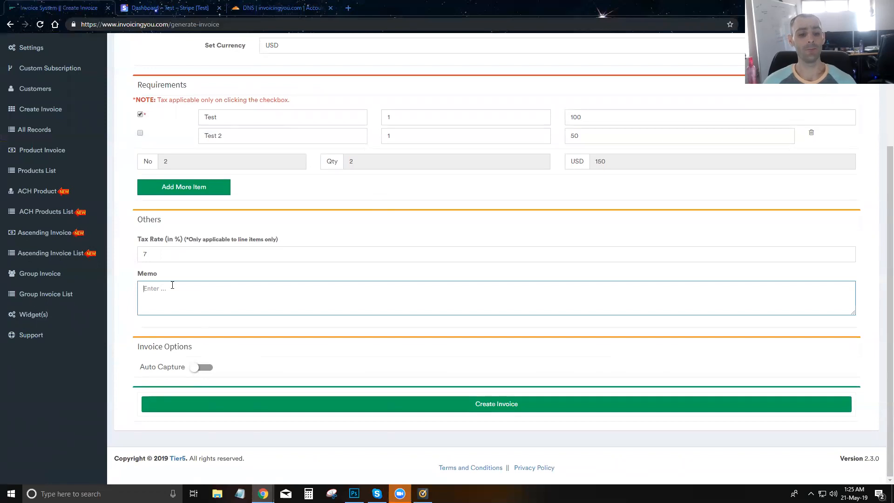
{"action": "type", "text": "This invoic"}
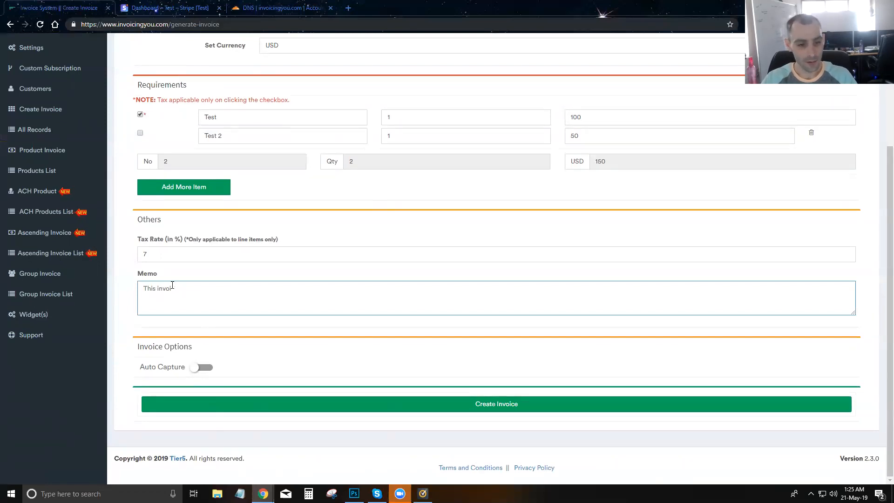
{"action": "type", "text": "ic"}
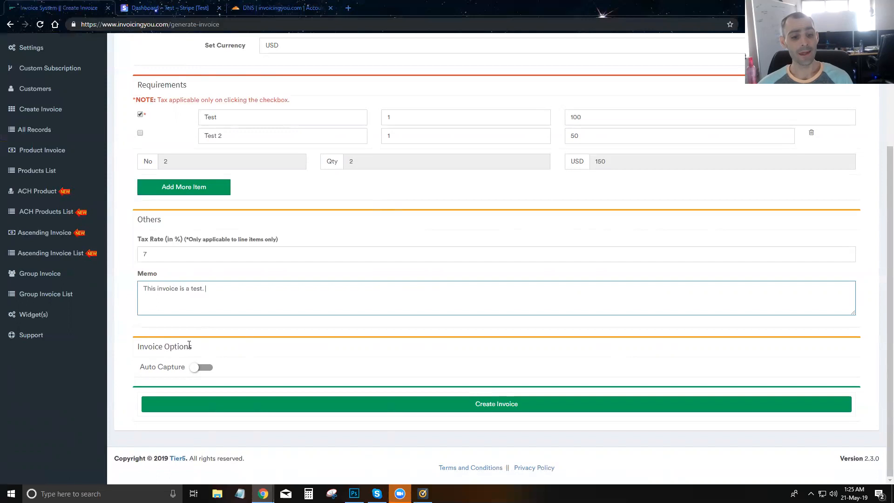
{"action": "left_click", "coordinate": [202, 368]}
{"action": "scroll", "coordinate": [259, 338], "scroll_direction": "down", "scroll_amount": 2}
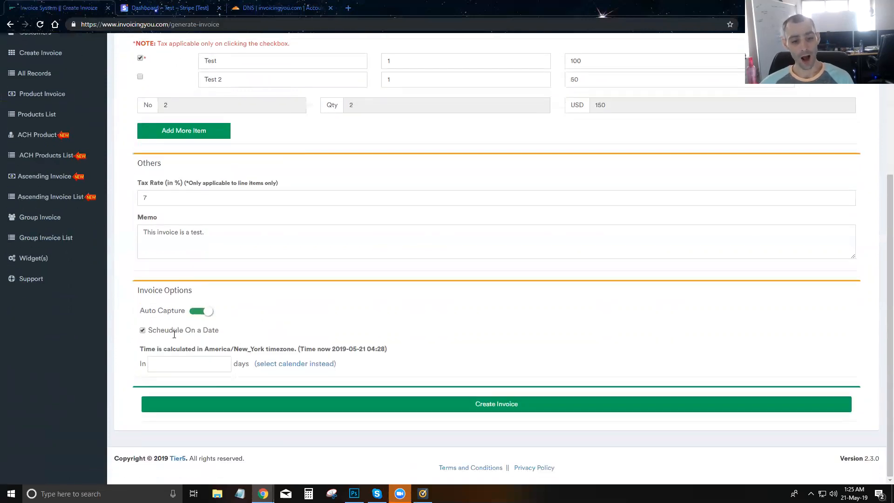
{"action": "left_click", "coordinate": [198, 316]}
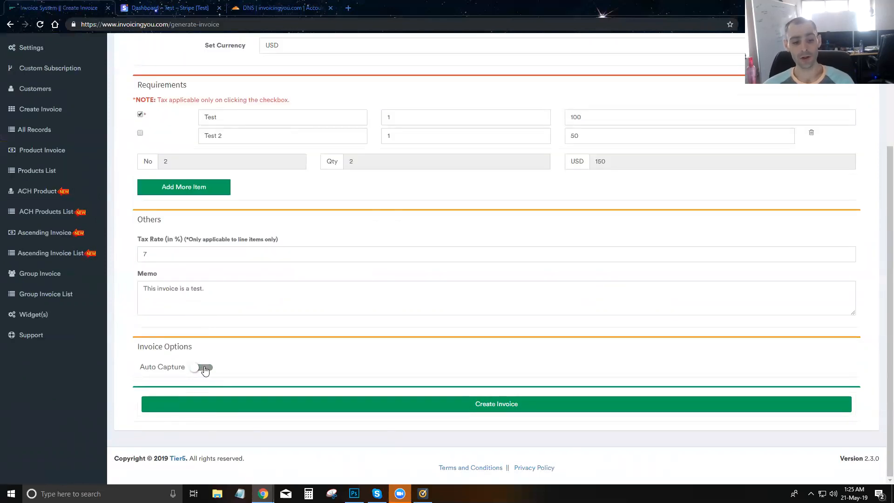
{"action": "scroll", "coordinate": [205, 368], "scroll_direction": "up", "scroll_amount": 3}
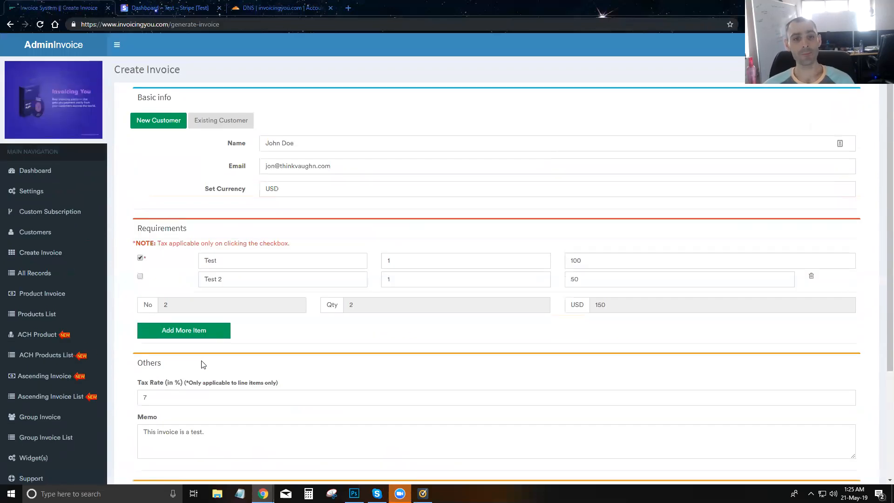
- Re-enter the new customer's name and e-mail, then create and send the invoice
{"action": "left_click", "coordinate": [229, 123]}
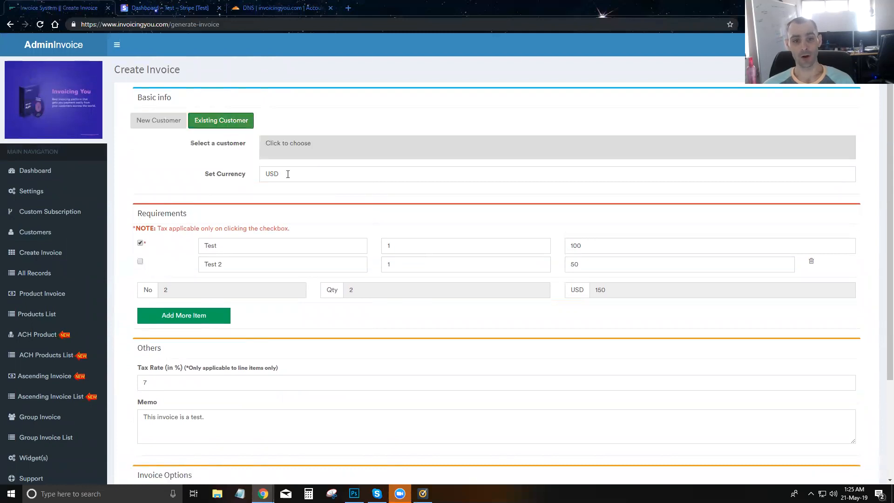
{"action": "left_click", "coordinate": [303, 150]}
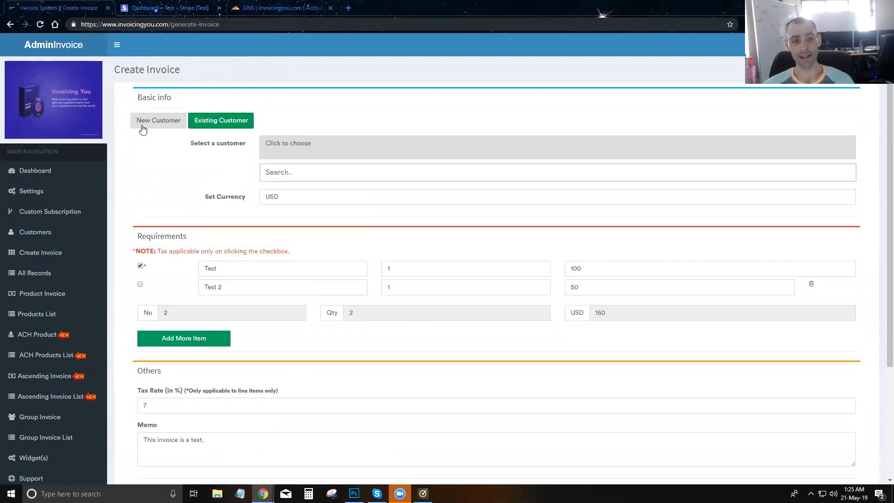
{"action": "left_click", "coordinate": [139, 122]}
{"action": "left_click", "coordinate": [300, 145]}
{"action": "type", "text": "John Doe"}
{"action": "key", "text": "Tab"}
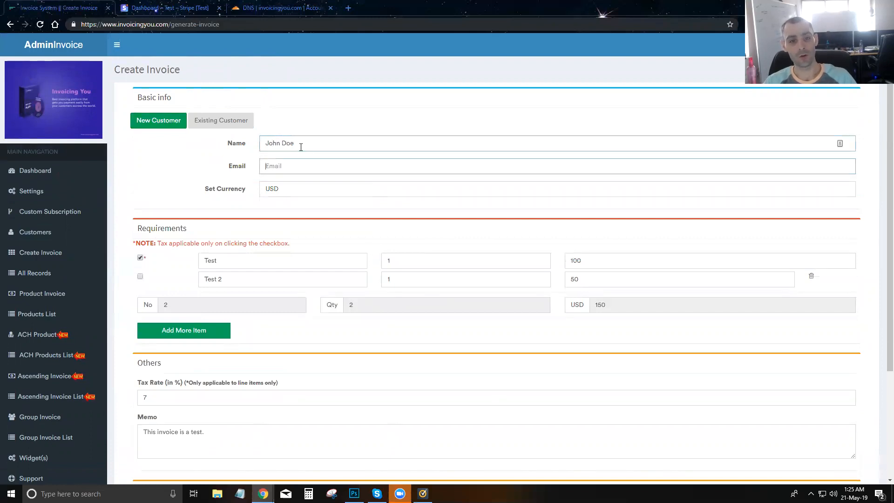
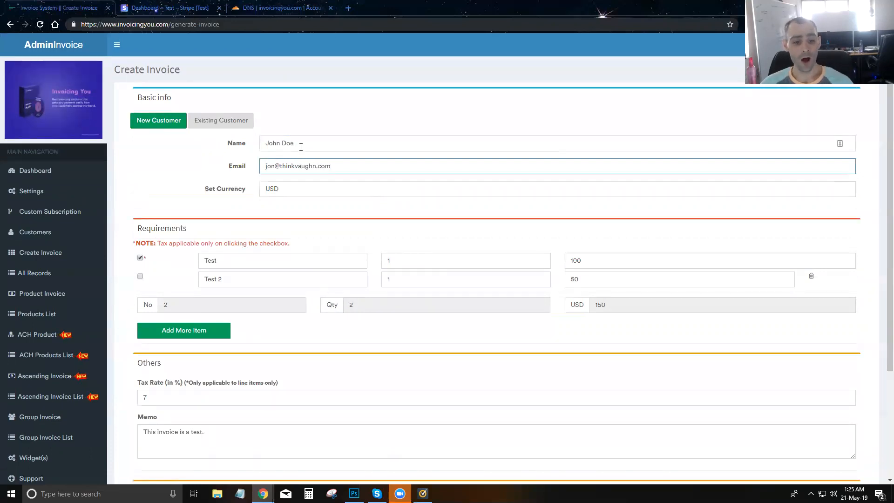
{"action": "scroll", "coordinate": [191, 419], "scroll_direction": "down", "scroll_amount": 3}
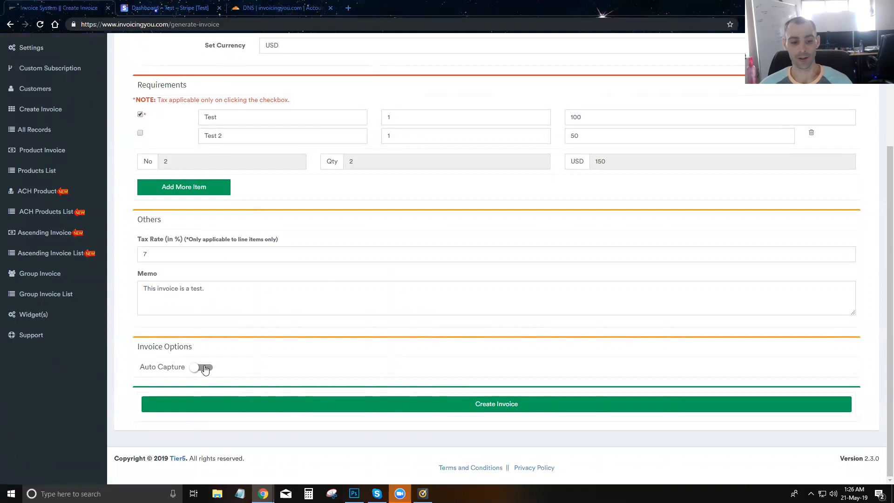
{"action": "left_click", "coordinate": [497, 405]}
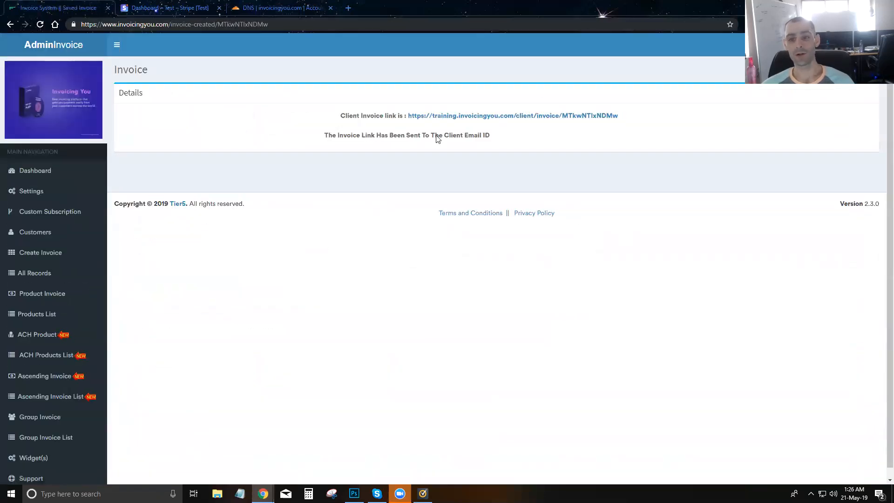
- Select the client invoice link on the confirmation and copy it
{"action": "left_click_drag", "start_coordinate": [626, 117], "coordinate": [406, 123]}
{"action": "key", "text": "ctrl+c"}
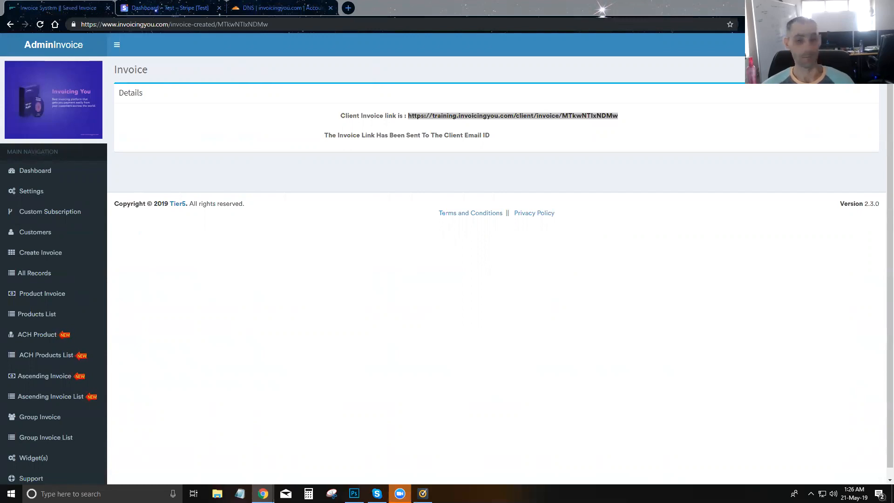
- Load the copied client invoice link in a new browser tab
{"action": "left_click", "coordinate": [347, 8]}
{"action": "key", "text": "ctrl+v"}
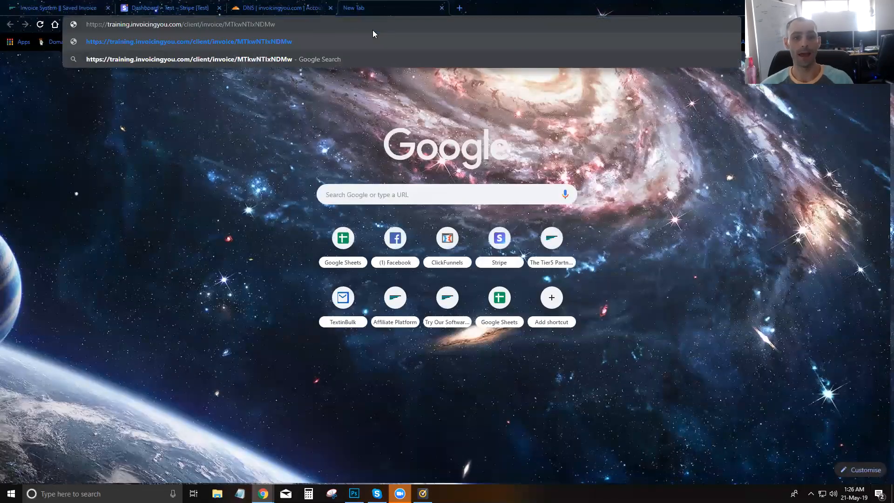
{"action": "key", "text": "Return"}
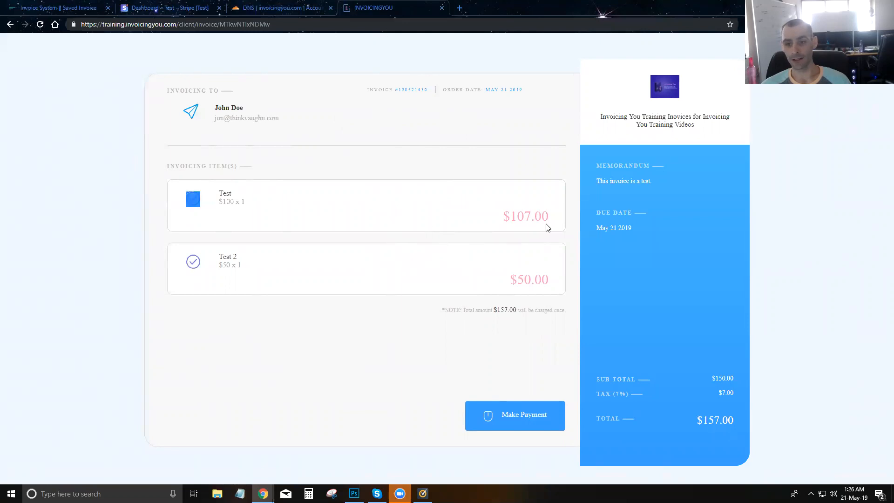
- Highlight the $107.00 Test price, the Test 2 line and the $157.00 total
{"action": "triple_click", "coordinate": [526, 215]}
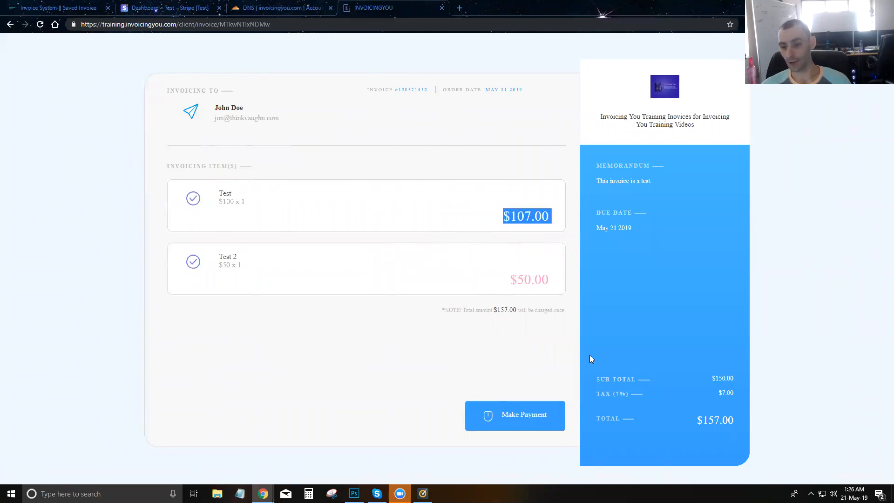
{"action": "left_click", "coordinate": [727, 395]}
{"action": "triple_click", "coordinate": [535, 211]}
{"action": "left_click_drag", "start_coordinate": [496, 282], "coordinate": [552, 281]}
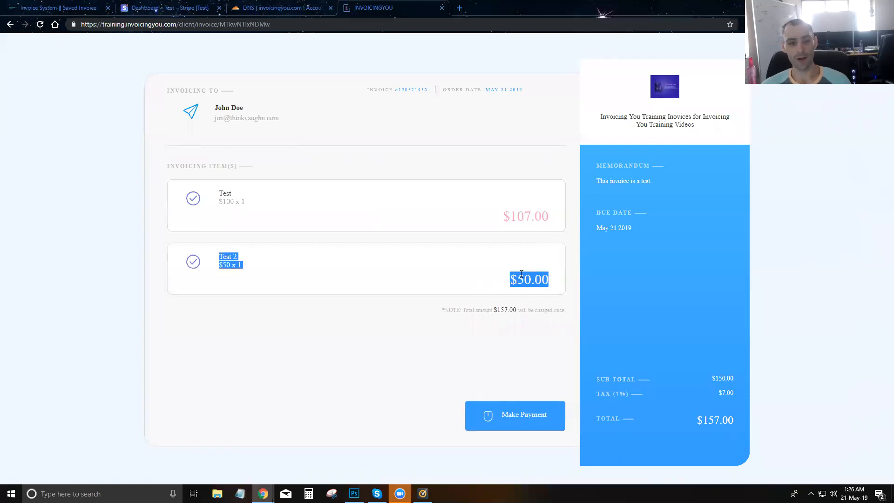
{"action": "left_click", "coordinate": [522, 274]}
{"action": "double_click", "coordinate": [501, 311]}
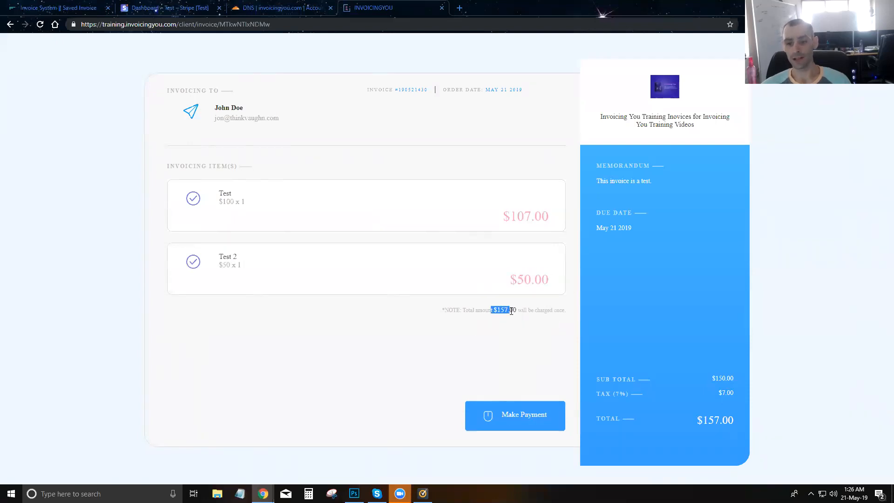
{"action": "left_click", "coordinate": [537, 317]}
- Pay US$157.00 in Stripe Checkout with the customer's e-mail and the 4242 test card
{"action": "left_click", "coordinate": [527, 415]}
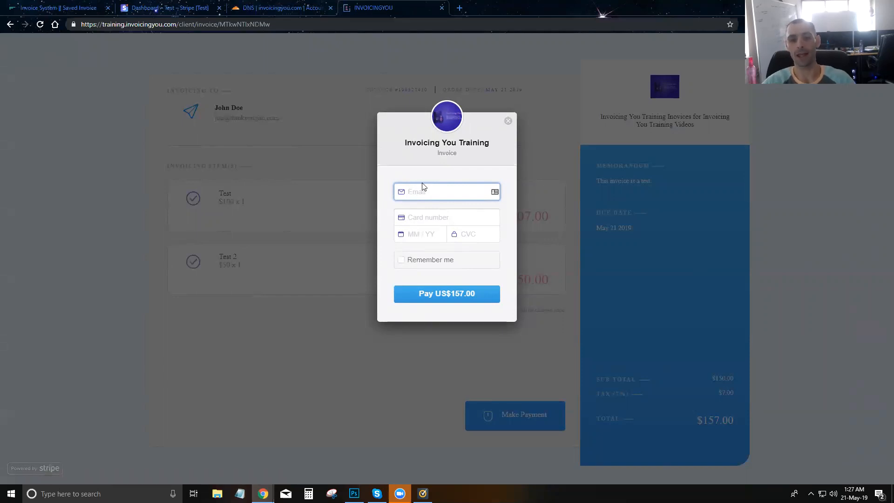
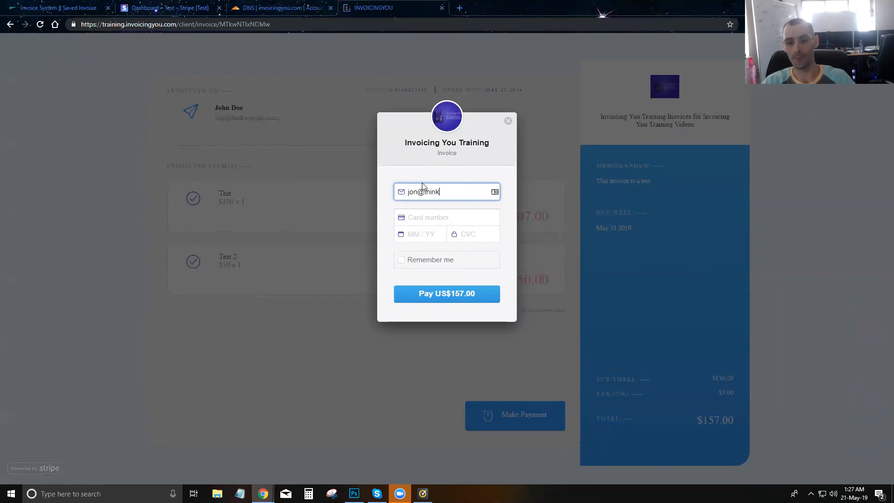
{"action": "key", "text": "Tab"}
{"action": "type", "text": "424"}
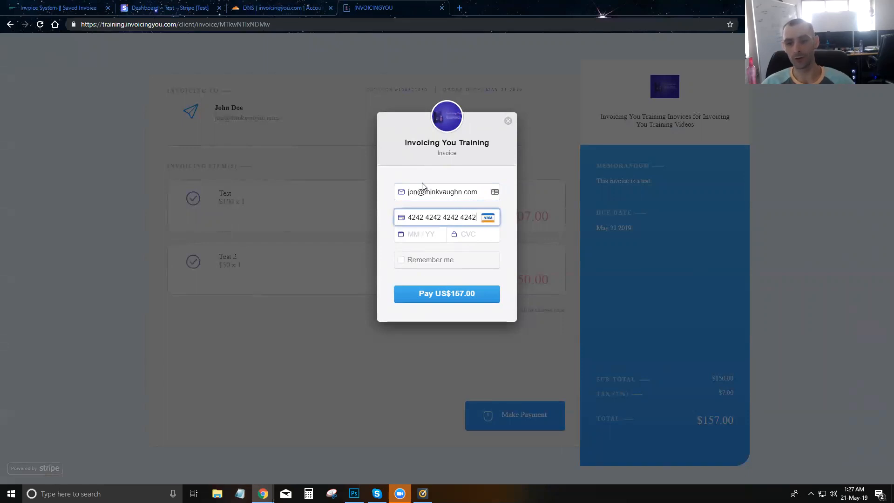
{"action": "type", "text": "11 / 21"}
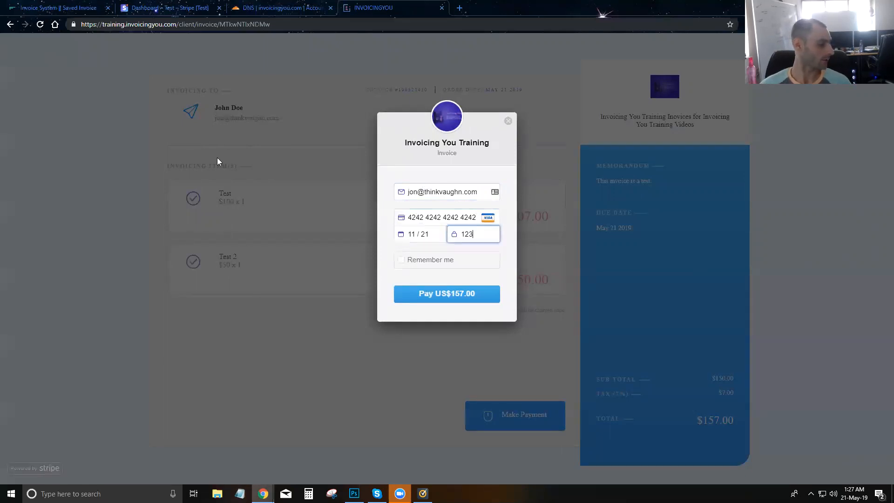
{"action": "left_click", "coordinate": [436, 301]}
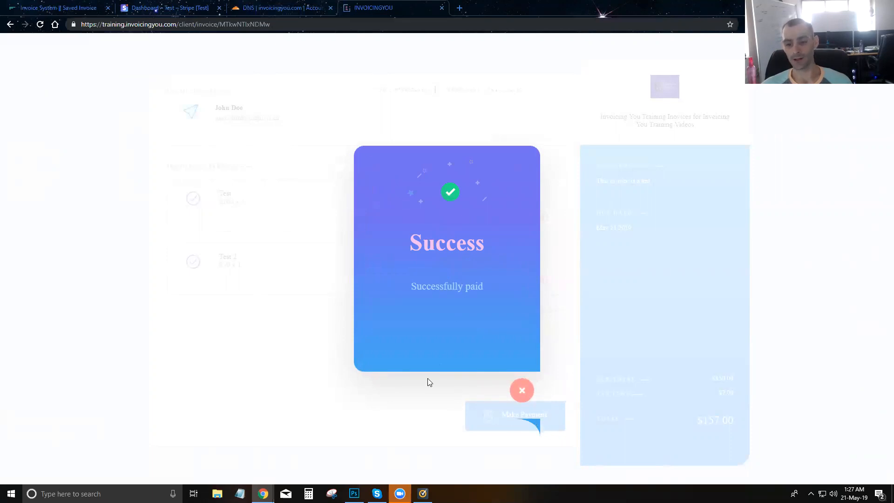
- Dismiss the success message, close the printable invoice, and reload the client invoice page showing PAID
{"action": "left_click", "coordinate": [523, 392]}
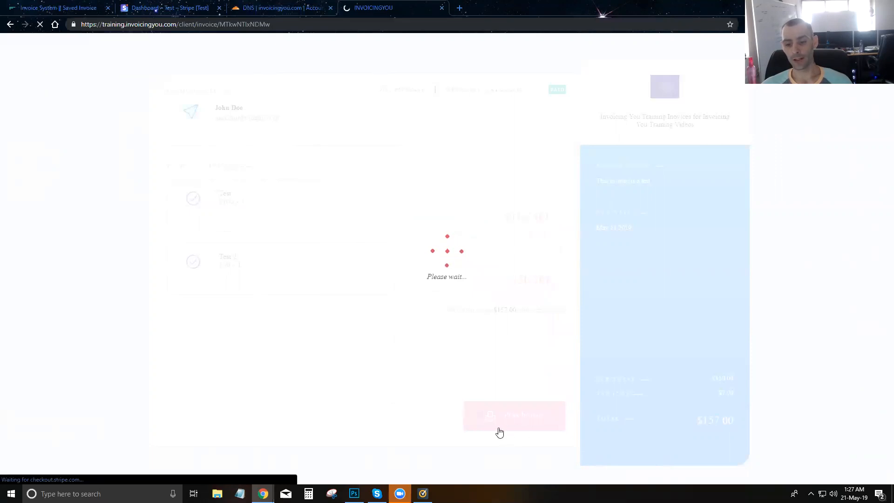
{"action": "left_click", "coordinate": [511, 416]}
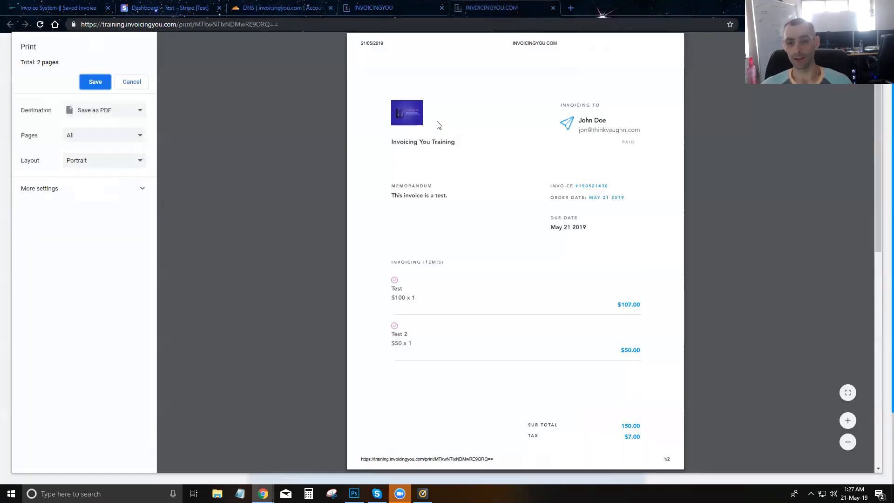
{"action": "scroll", "coordinate": [512, 167], "scroll_direction": "down", "scroll_amount": 6}
{"action": "scroll", "coordinate": [512, 168], "scroll_direction": "down", "scroll_amount": 2}
{"action": "scroll", "coordinate": [511, 176], "scroll_direction": "up", "scroll_amount": 8}
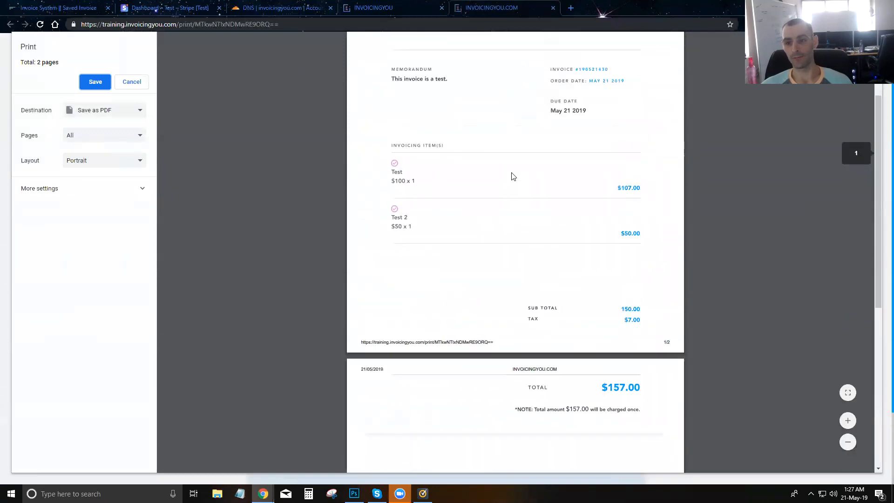
{"action": "left_click", "coordinate": [553, 8]}
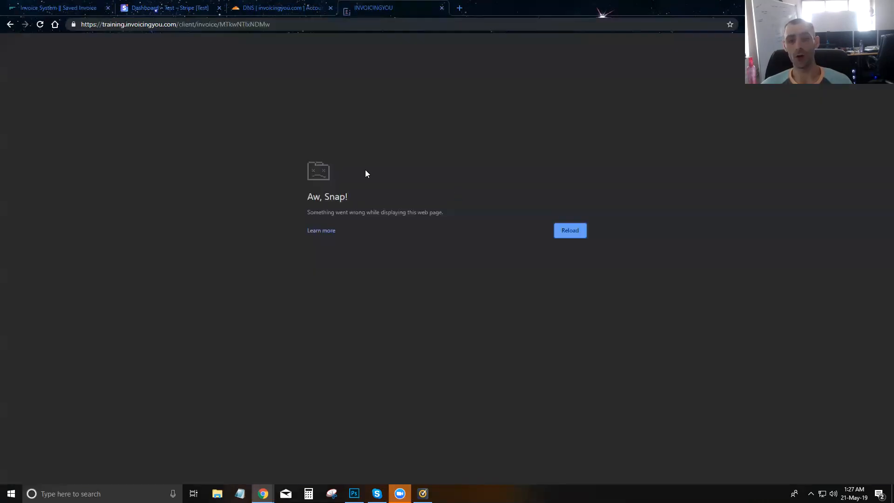
{"action": "left_click", "coordinate": [41, 25]}
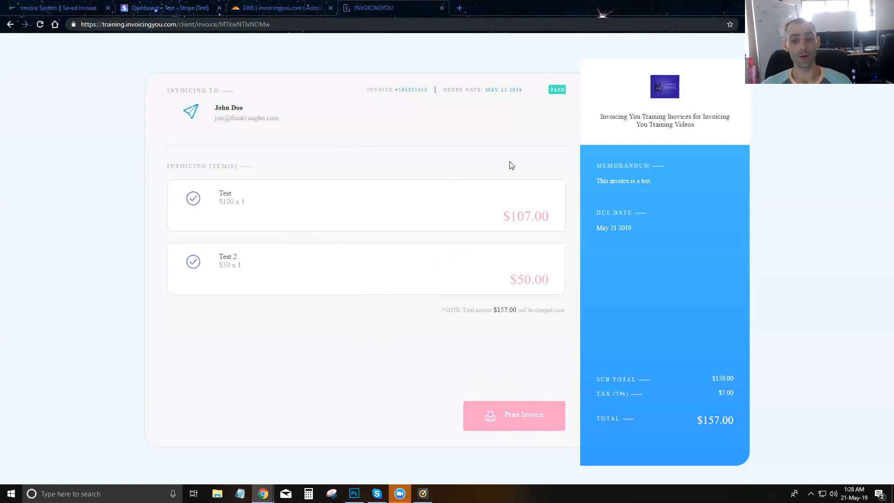
{"action": "left_click_drag", "start_coordinate": [701, 126], "coordinate": [54, 5]}
{"action": "left_click", "coordinate": [54, 5]}
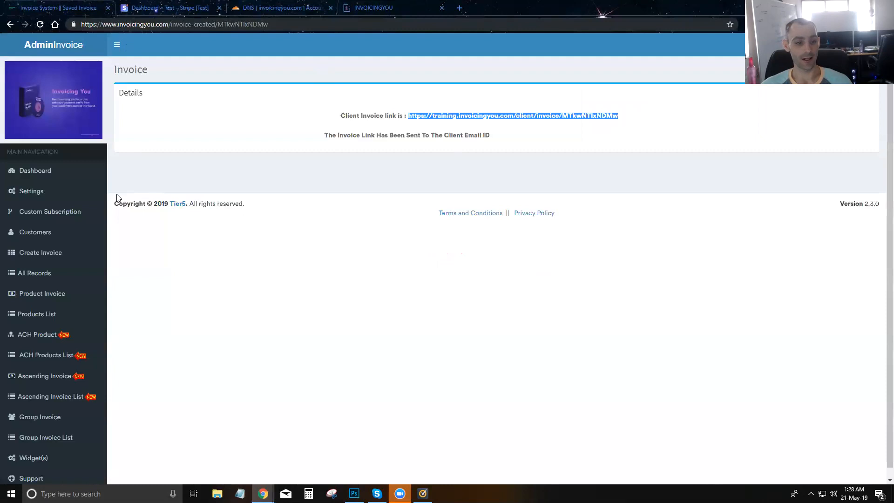
{"action": "left_click", "coordinate": [34, 197]}
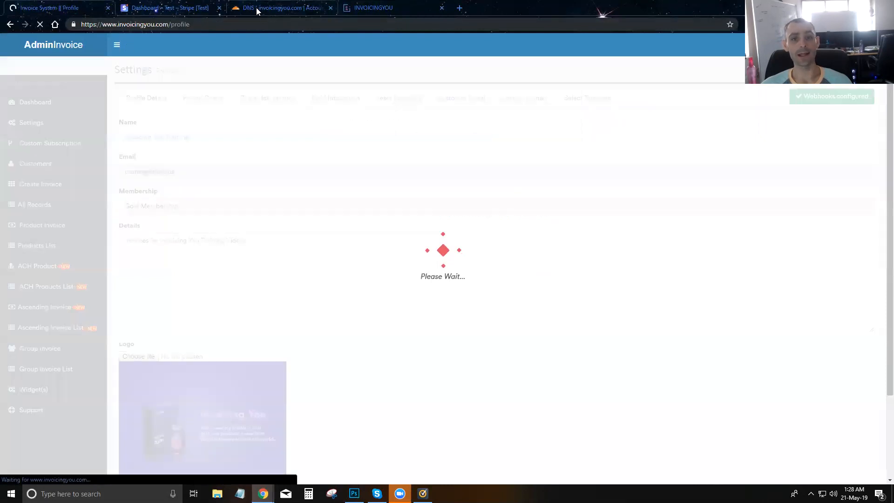
{"action": "left_click", "coordinate": [273, 241]}
{"action": "left_click_drag", "start_coordinate": [273, 242], "coordinate": [124, 239]}
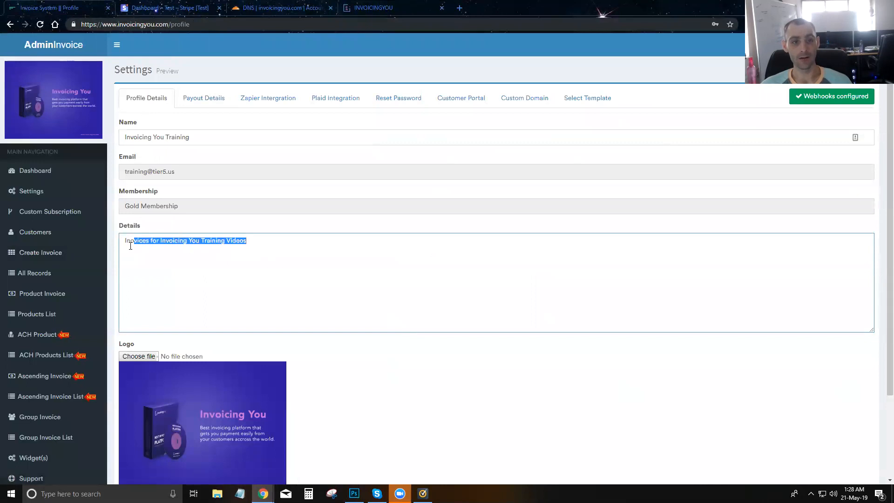
{"action": "left_click", "coordinate": [379, 8]}
{"action": "left_click_drag", "start_coordinate": [708, 126], "coordinate": [617, 130]}
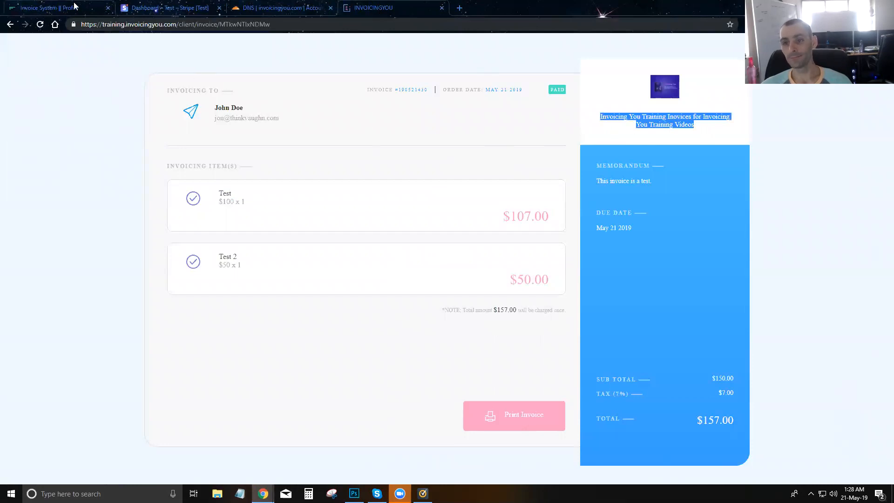
{"action": "left_click", "coordinate": [48, 12]}
{"action": "left_click", "coordinate": [188, 241]}
{"action": "left_click_drag", "start_coordinate": [264, 239], "coordinate": [122, 241]}
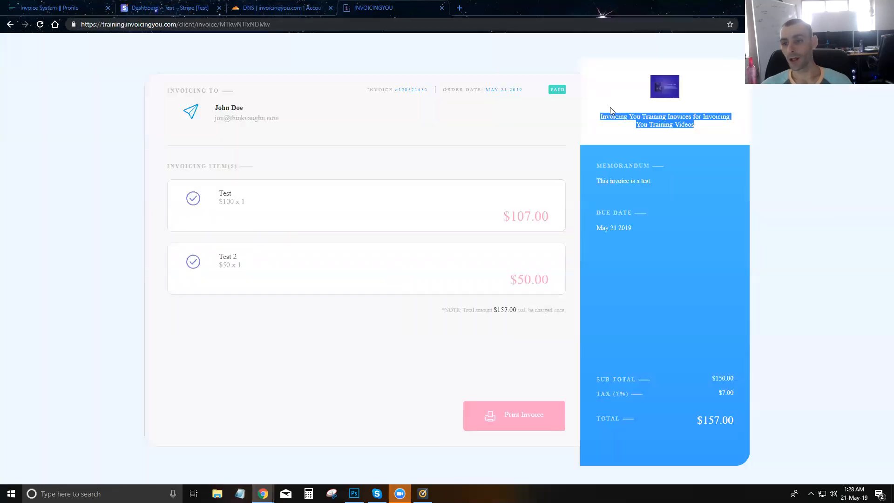
{"action": "left_click", "coordinate": [374, 8]}
{"action": "left_click", "coordinate": [671, 124]}
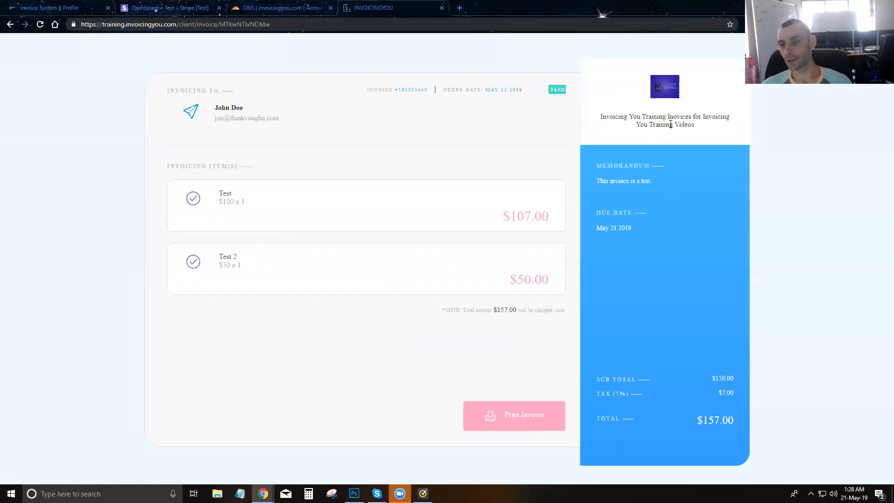
{"action": "left_click_drag", "start_coordinate": [701, 126], "coordinate": [670, 117]}
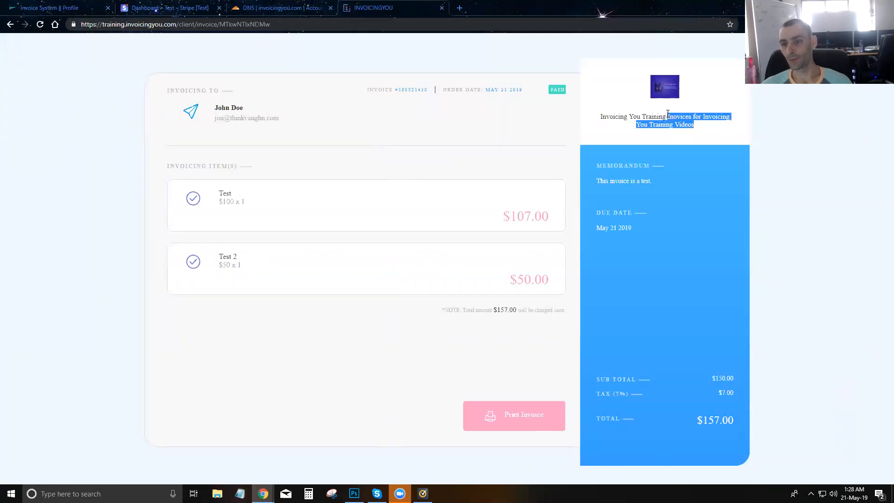
{"action": "left_click", "coordinate": [49, 8]}
{"action": "left_click", "coordinate": [203, 145]}
{"action": "triple_click", "coordinate": [183, 136]}
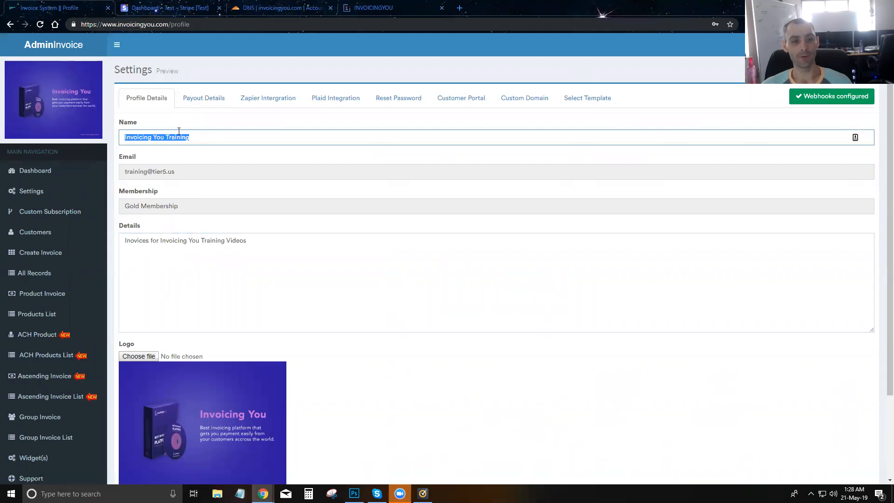
{"action": "left_click", "coordinate": [362, 9]}
{"action": "left_click", "coordinate": [615, 136]}
{"action": "left_click_drag", "start_coordinate": [600, 117], "coordinate": [671, 115]}
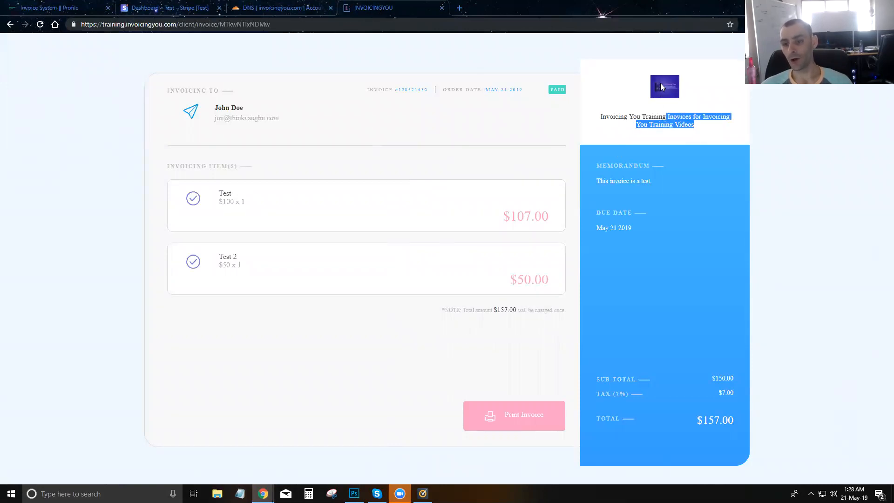
{"action": "left_click", "coordinate": [647, 195]}
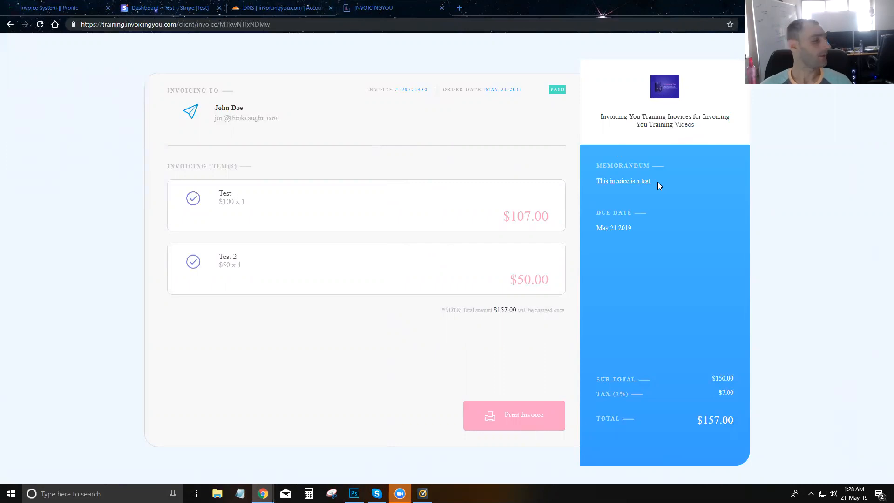
{"action": "left_click_drag", "start_coordinate": [657, 181], "coordinate": [598, 181]}
{"action": "left_click", "coordinate": [654, 189]}
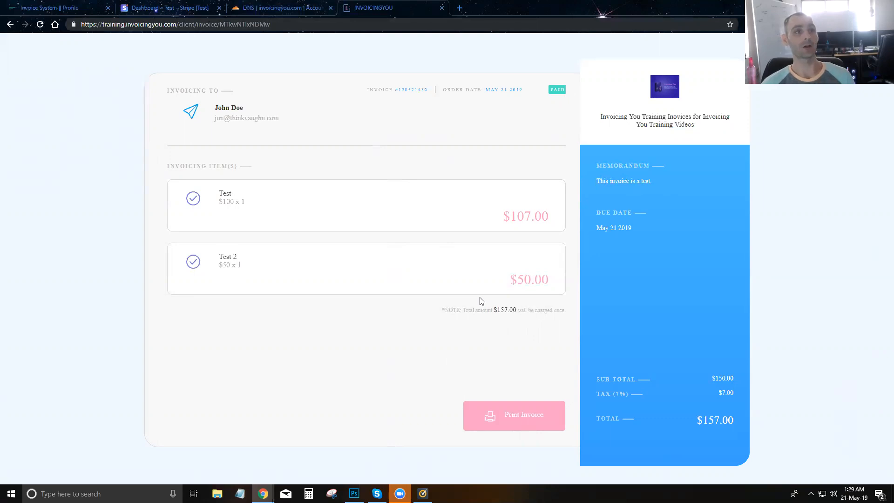
- Check today's 157.00 gross volume on the Stripe dashboard home
{"action": "left_click", "coordinate": [190, 11]}
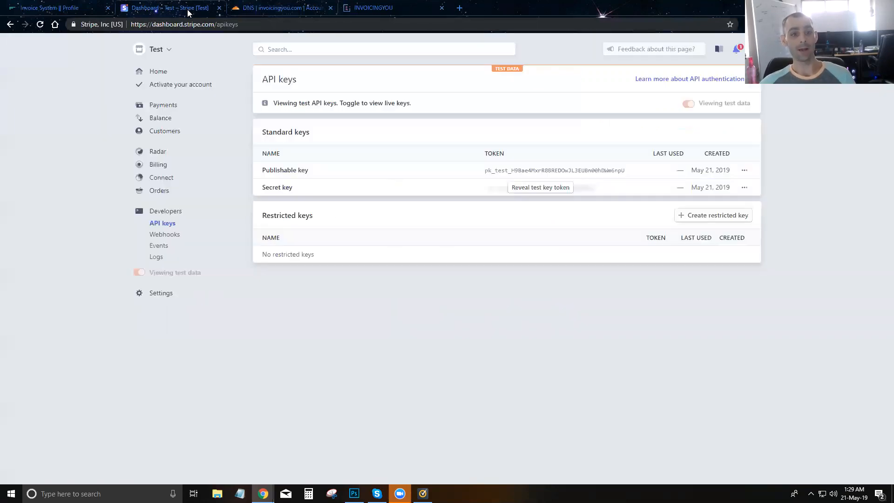
{"action": "left_click", "coordinate": [150, 71]}
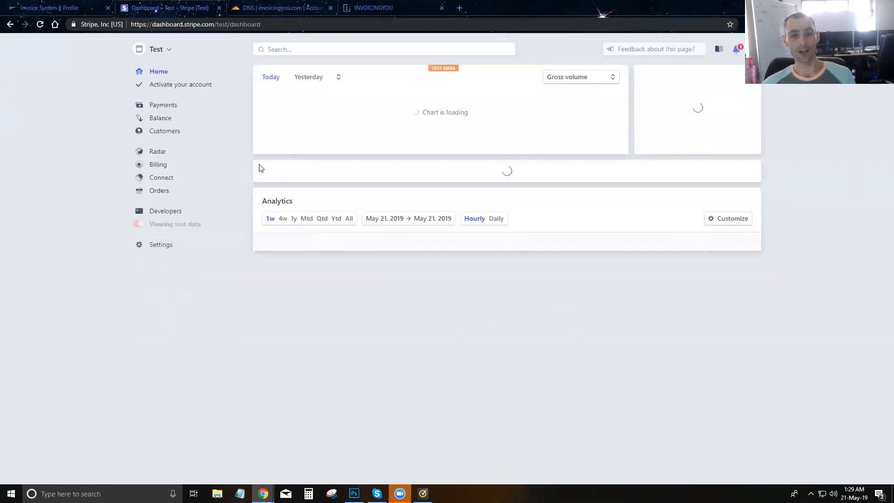
{"action": "left_click_drag", "start_coordinate": [295, 91], "coordinate": [273, 94]}
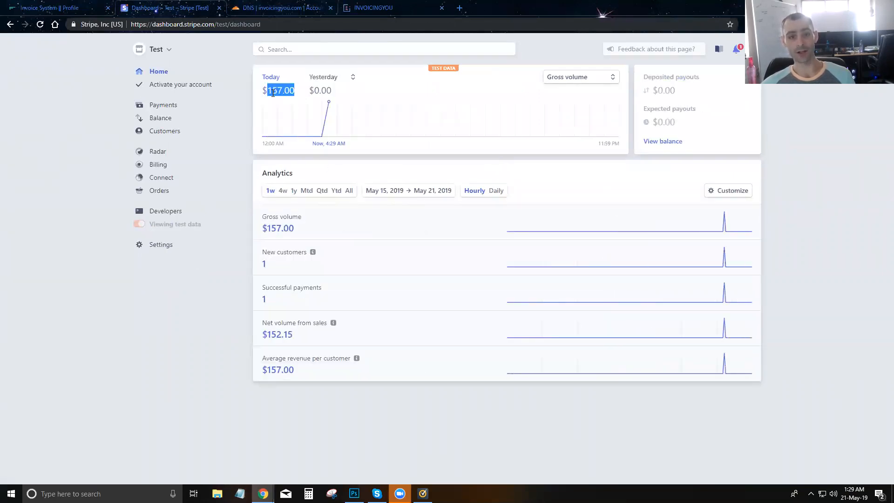
- View the succeeded $157.00 charge in Stripe Payments, then return to the invoice system's profile settings
{"action": "left_click", "coordinate": [163, 107]}
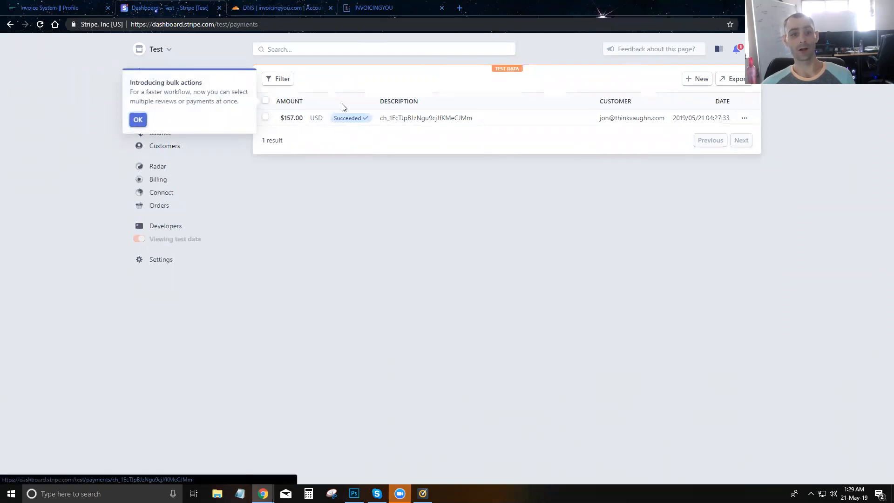
{"action": "left_click", "coordinate": [373, 7]}
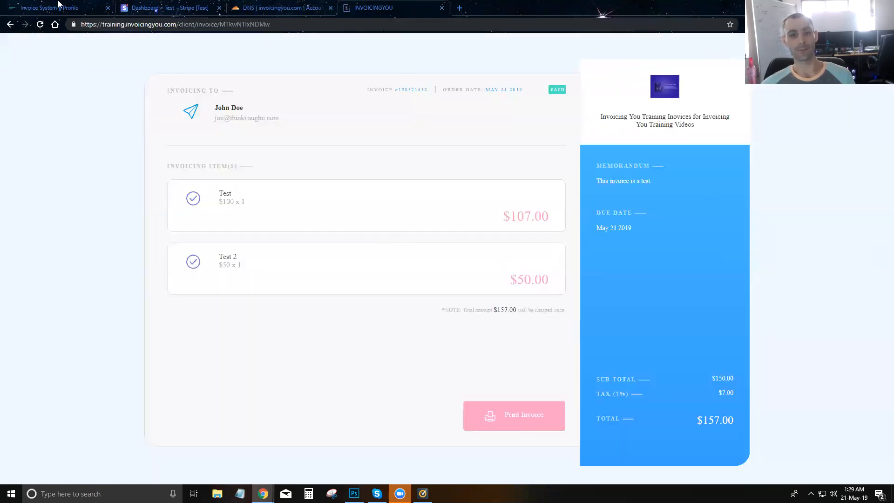
{"action": "left_click", "coordinate": [153, 9]}
{"action": "left_click", "coordinate": [344, 191]}
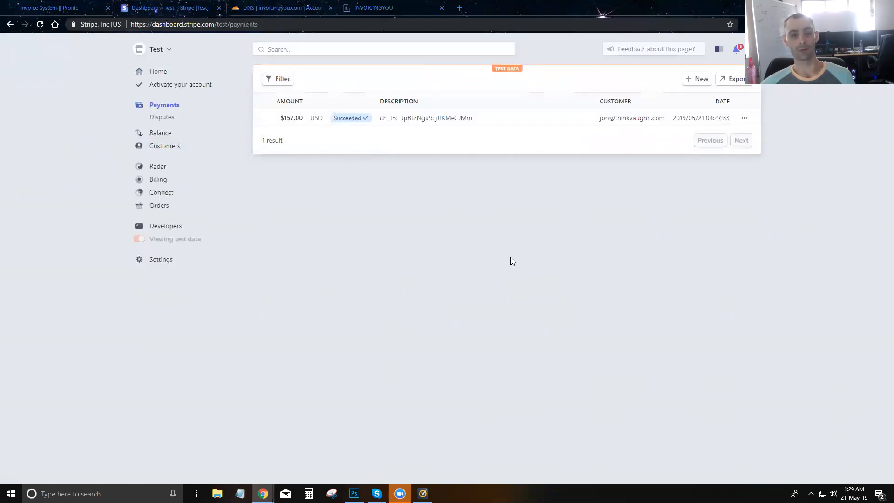
{"action": "left_click", "coordinate": [45, 14]}
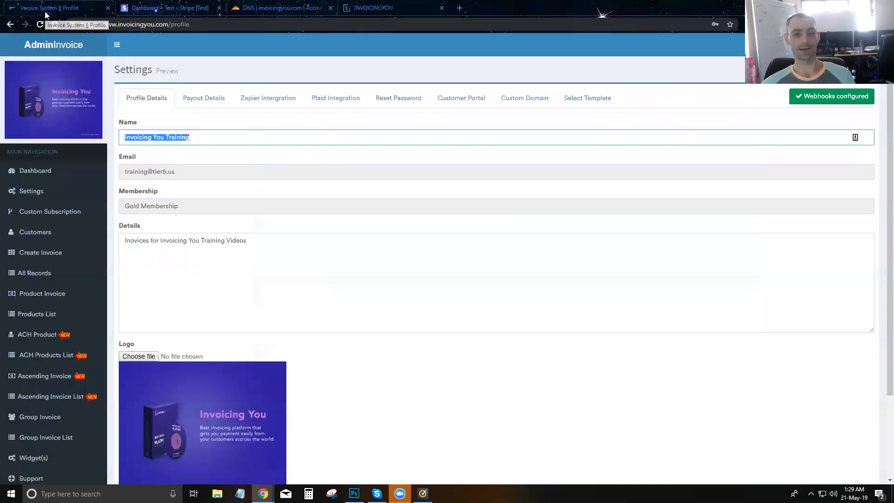